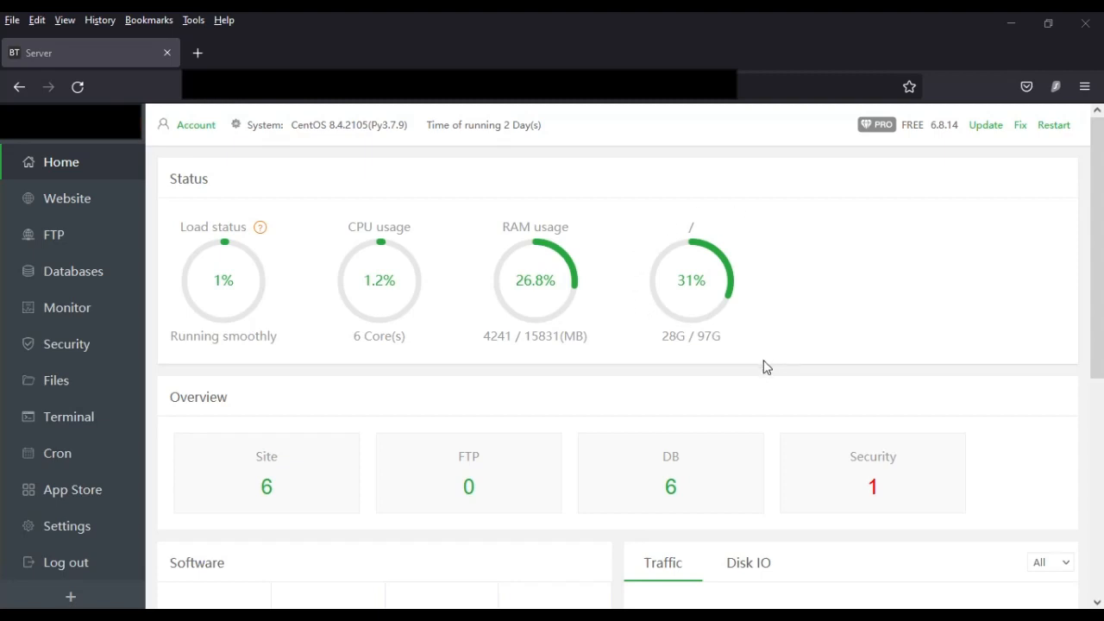
# - Search all apps in the App Store for "clean" and install the Log cleanup plugin
pyautogui.moveTo(690, 314)
pyautogui.click(92, 498)
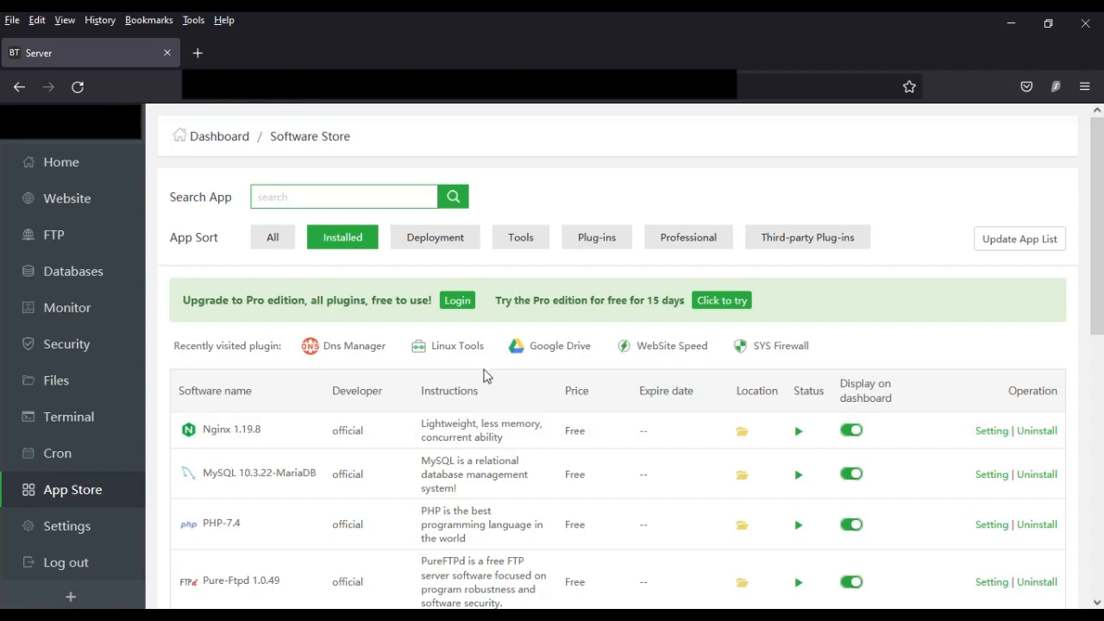
pyautogui.click(269, 249)
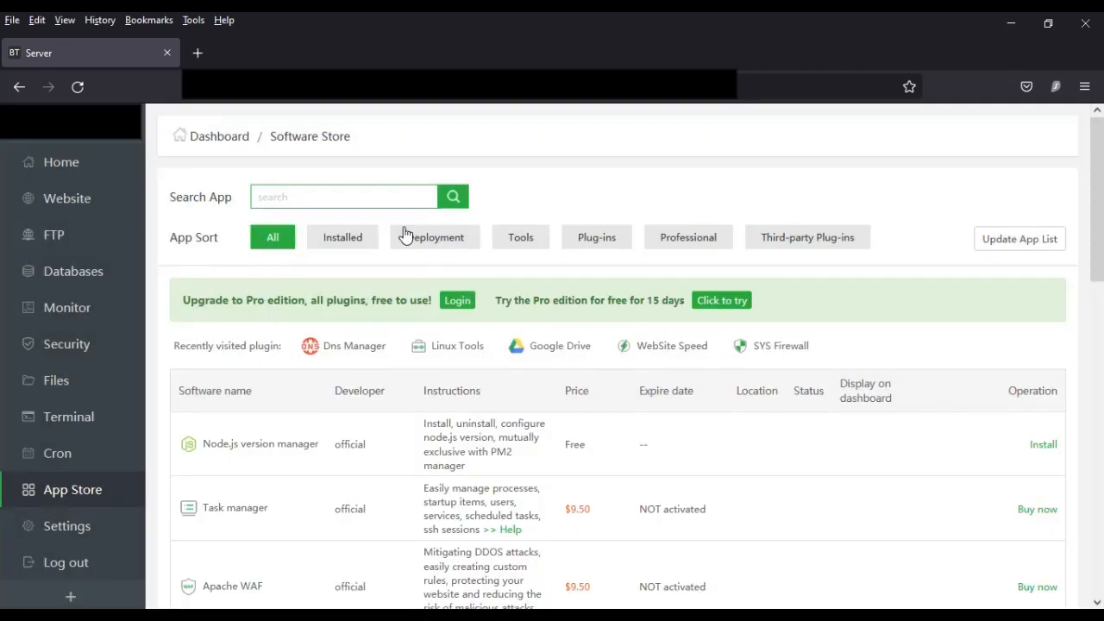
pyautogui.click(340, 197)
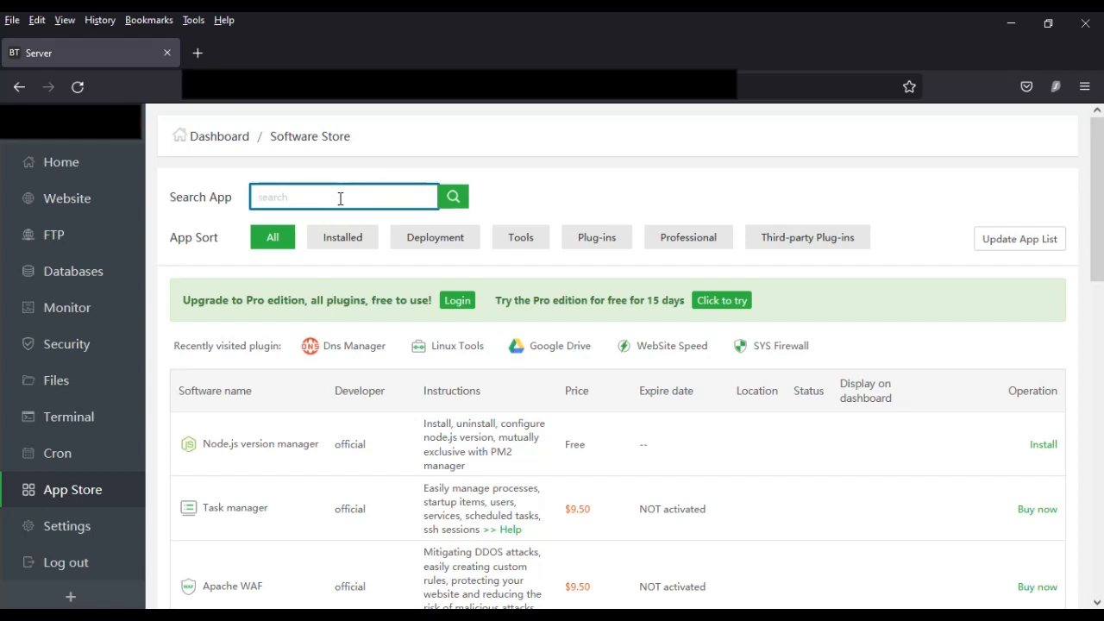
pyautogui.write('clean')
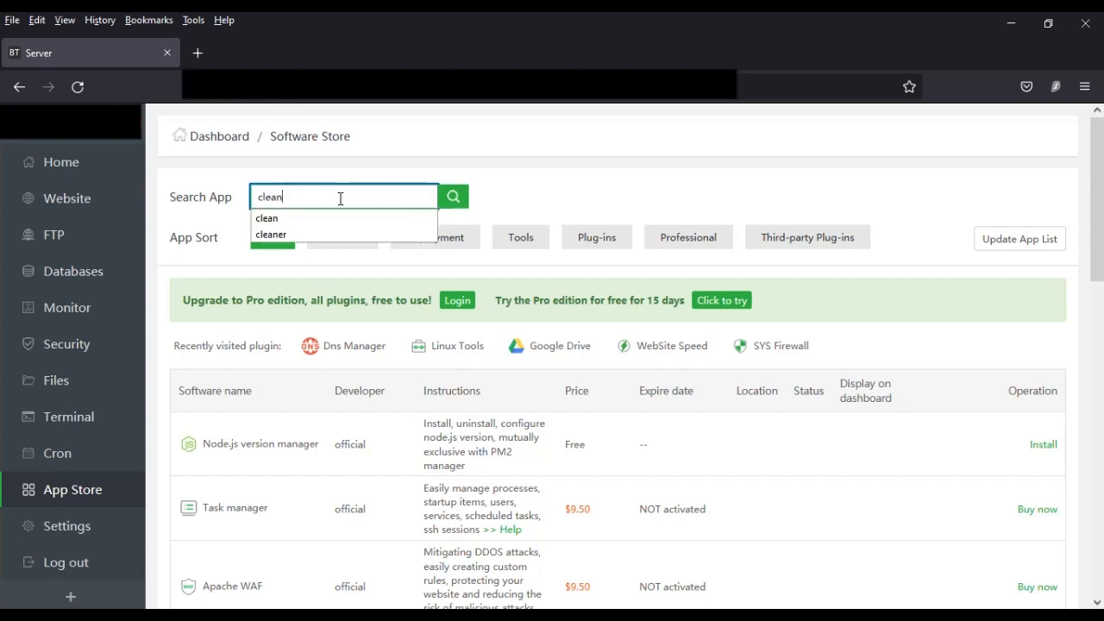
pyautogui.press('Return')
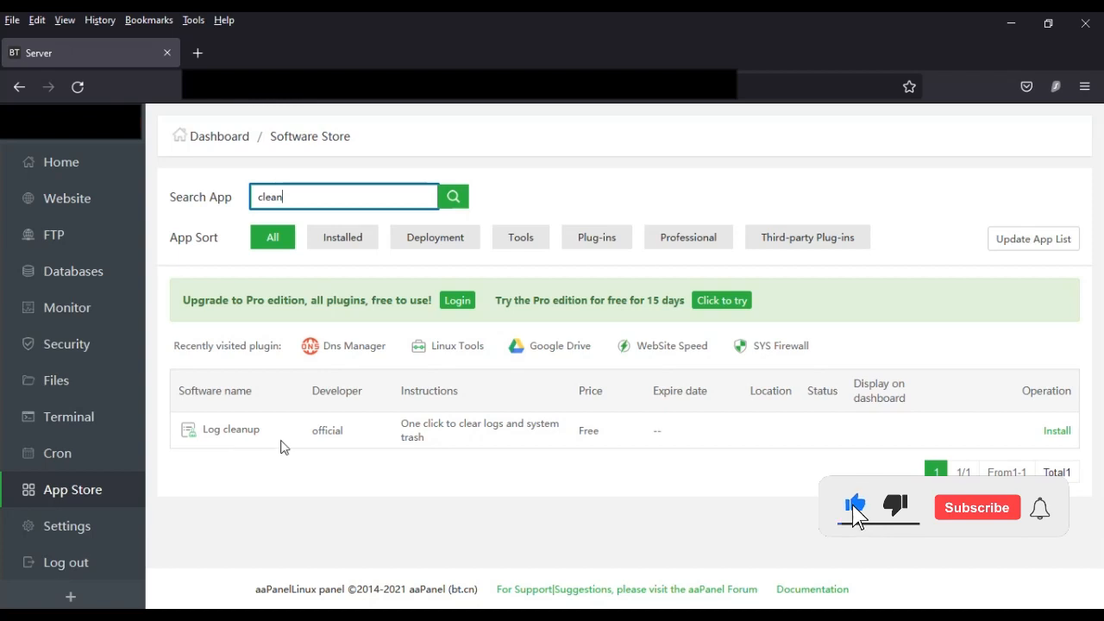
pyautogui.click(1060, 433)
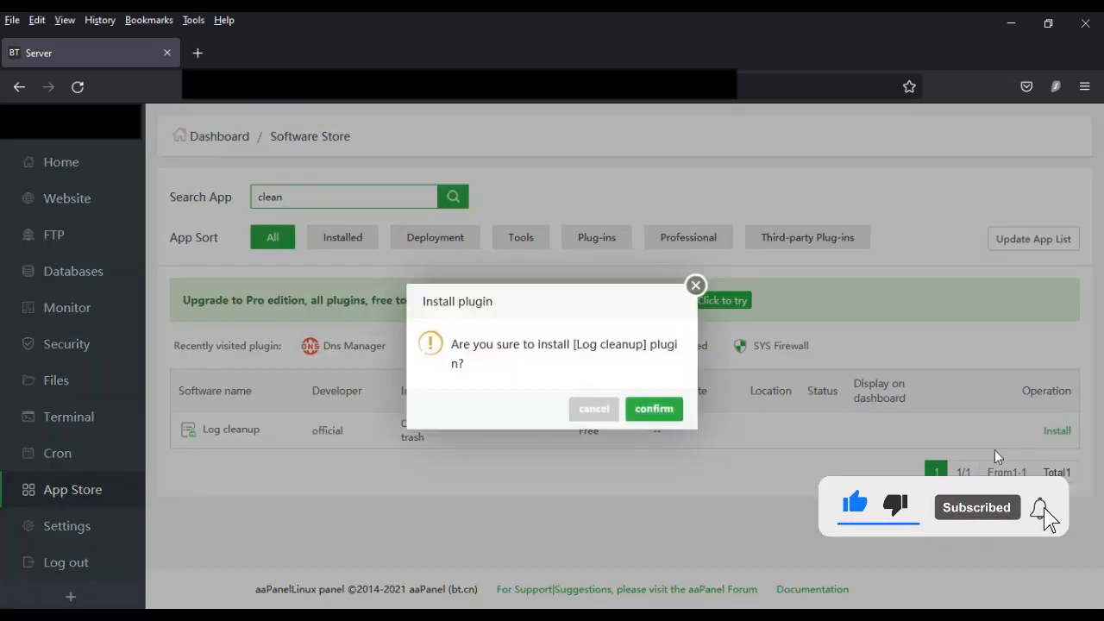
pyautogui.click(673, 411)
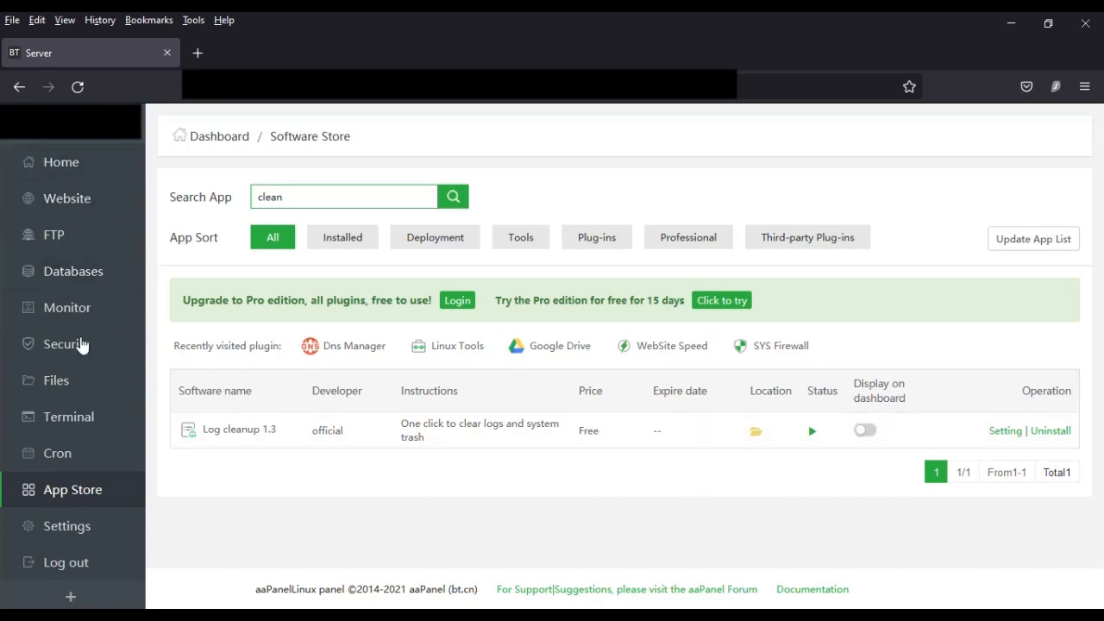
# - Open the settings of the installed Log cleanup plugin and scan the server for cleanable logs
pyautogui.click(58, 170)
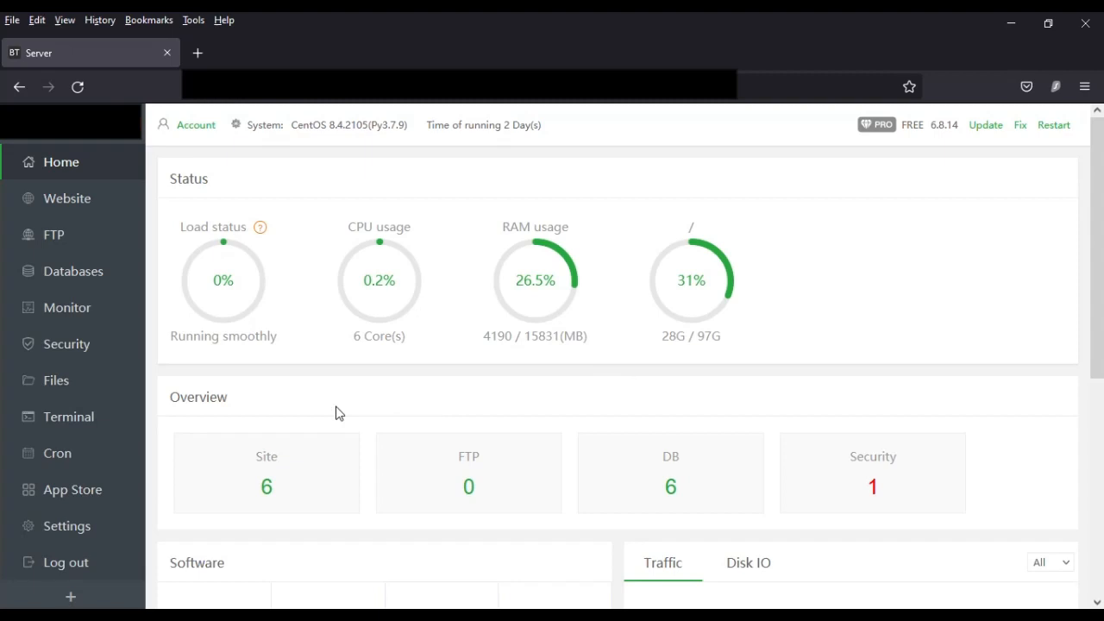
pyautogui.click(82, 489)
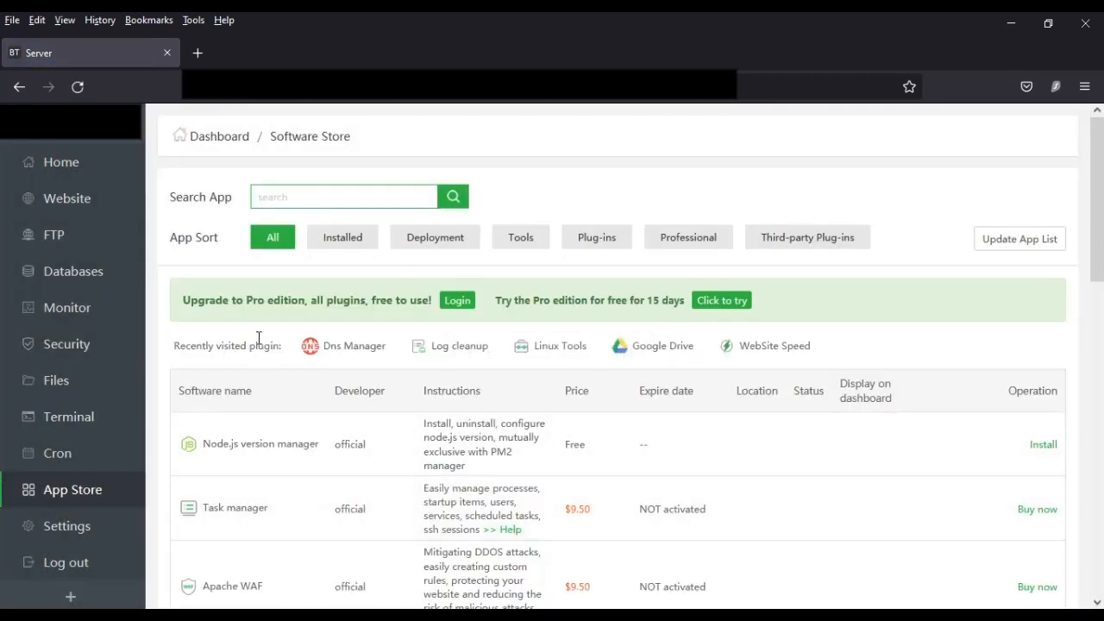
pyautogui.click(351, 242)
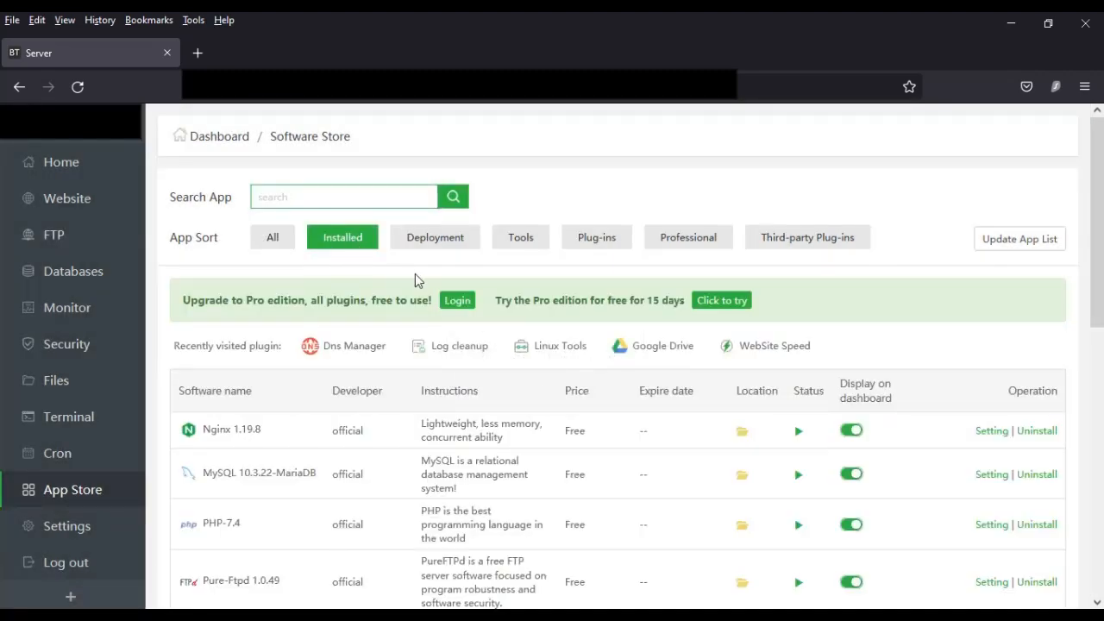
pyautogui.scroll(-7, 370, 388)
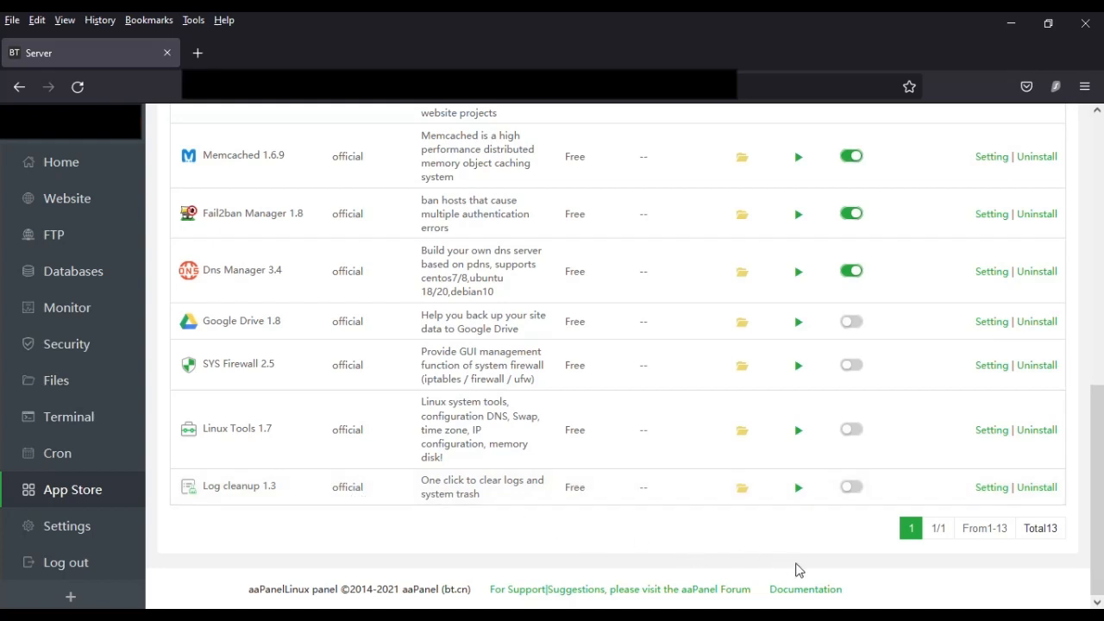
pyautogui.click(996, 490)
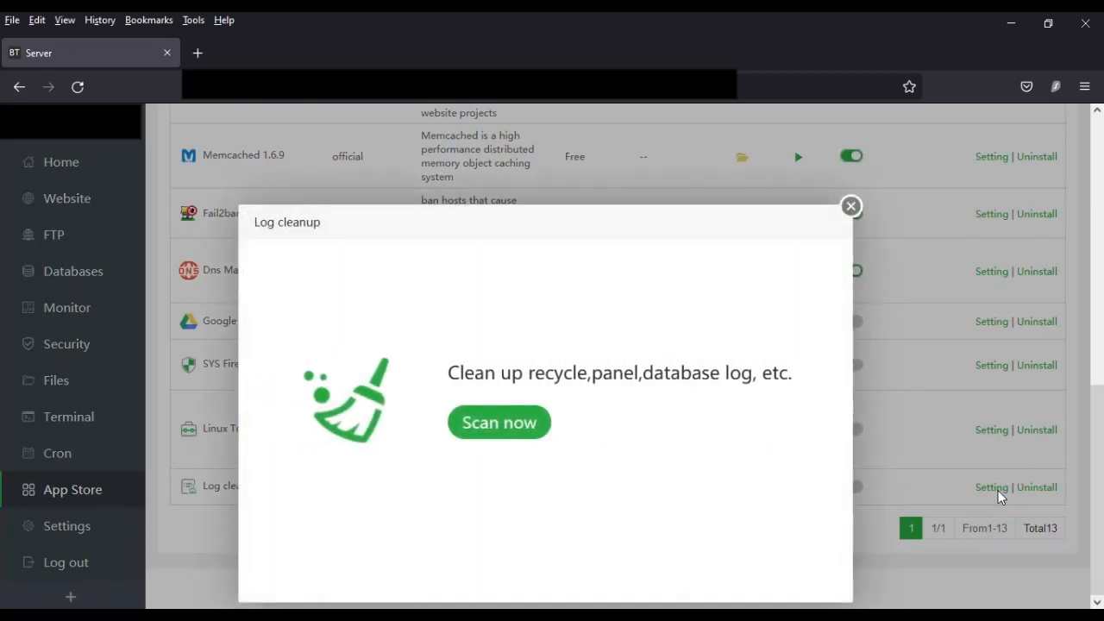
pyautogui.moveTo(555, 216); pyautogui.dragTo(555, 158)
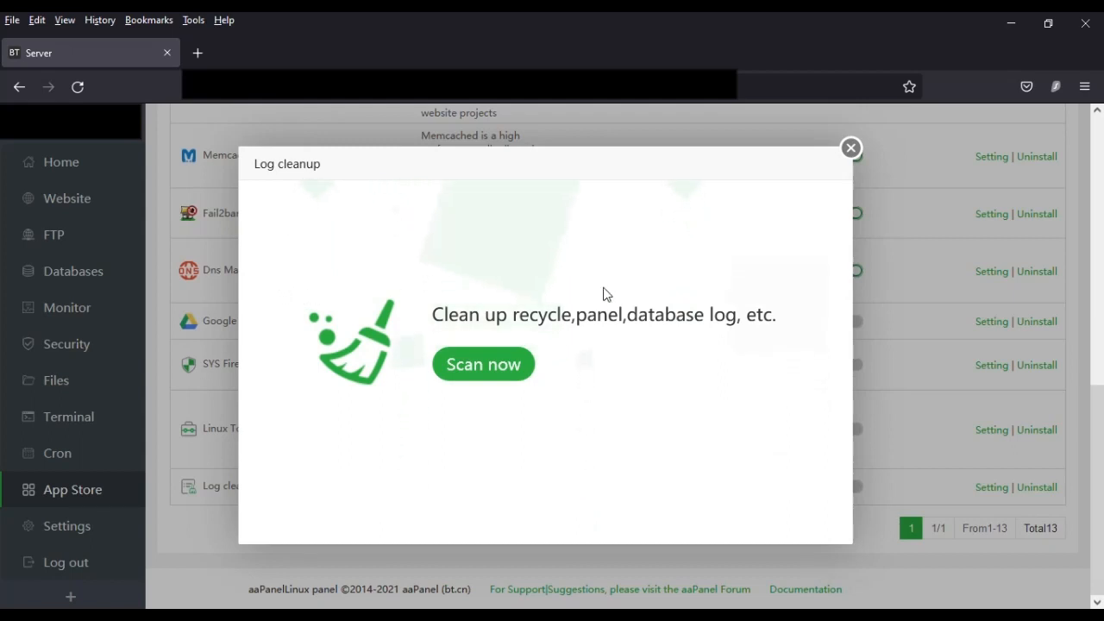
pyautogui.click(486, 380)
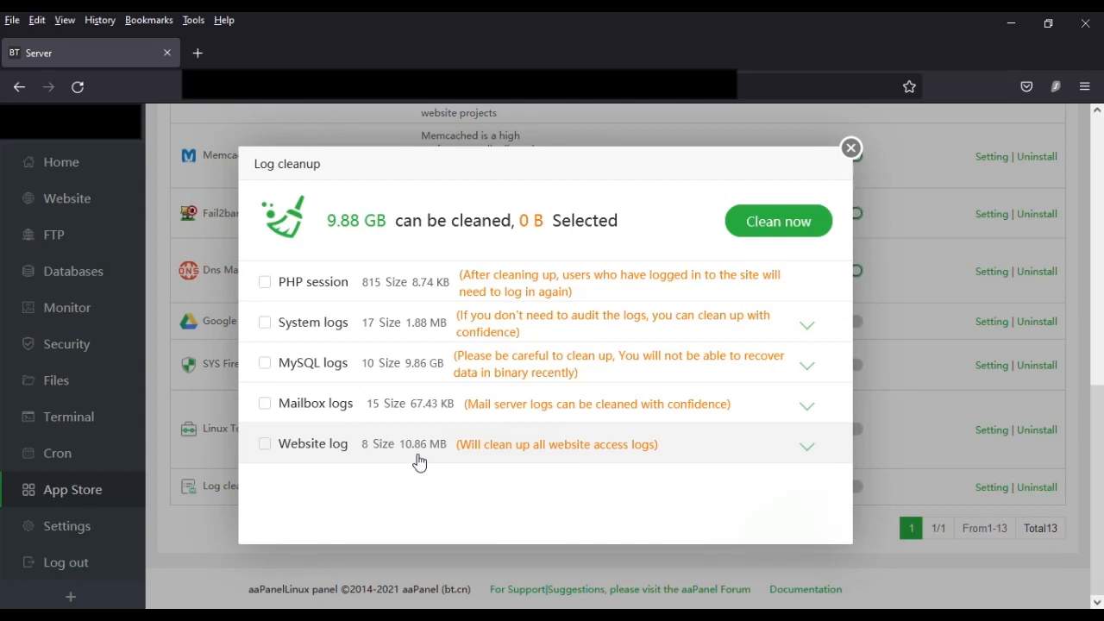
# - Clean the PHP session, System, MySQL, Mailbox and Website logs, and check the disk usage on the home dashboard
pyautogui.click(264, 282)
pyautogui.click(265, 325)
pyautogui.click(266, 363)
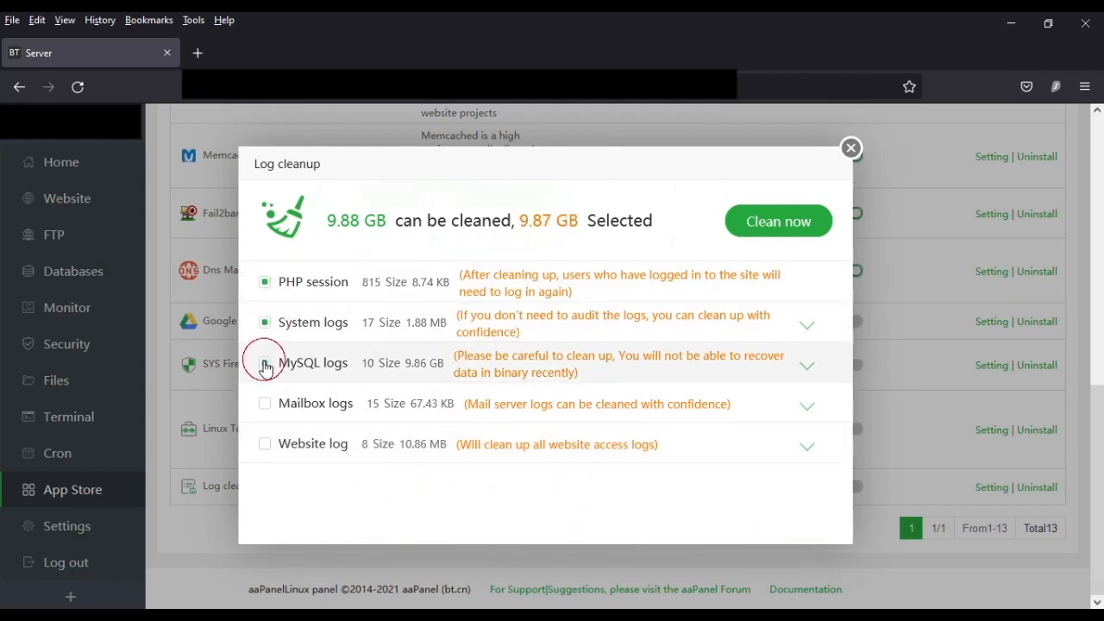
pyautogui.click(266, 405)
pyautogui.click(266, 445)
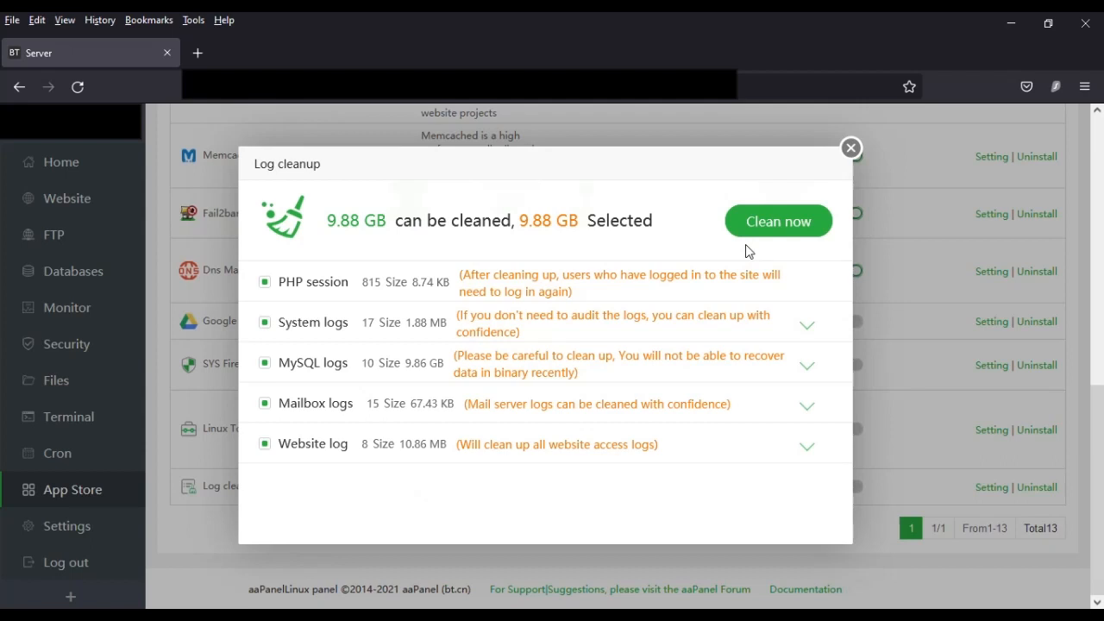
pyautogui.click(771, 231)
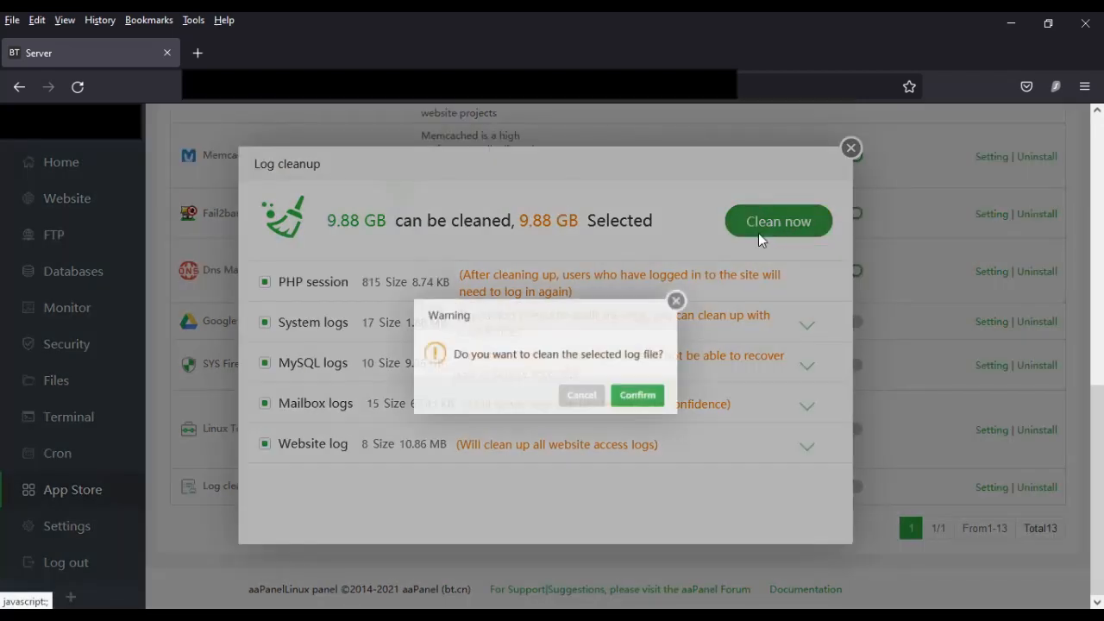
pyautogui.click(667, 401)
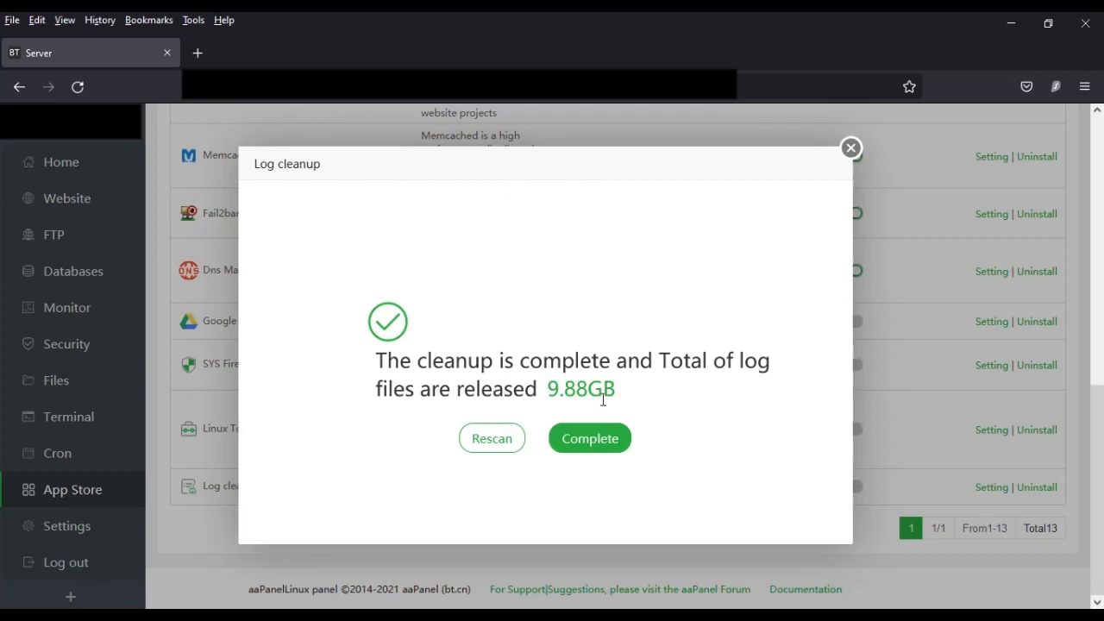
pyautogui.click(601, 443)
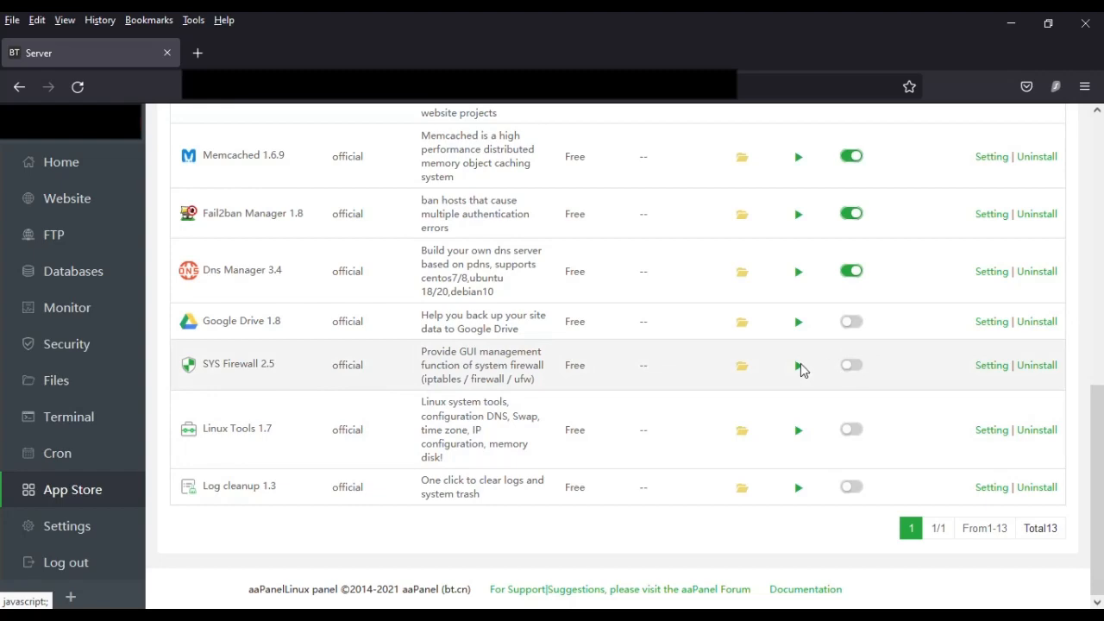
pyautogui.scroll(7, 801, 367)
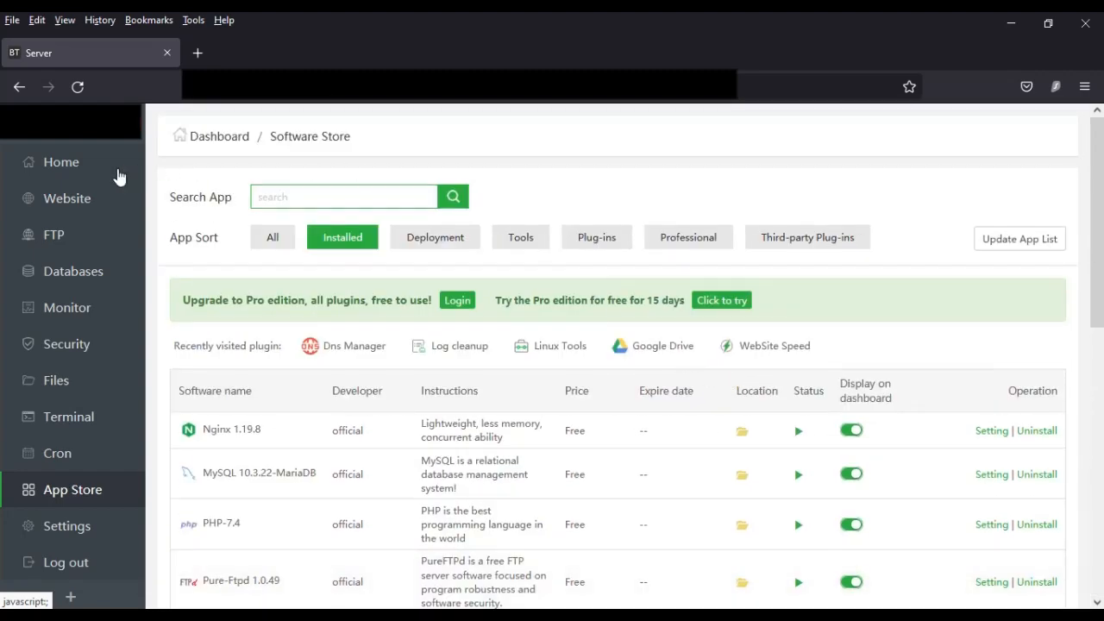
pyautogui.click(78, 176)
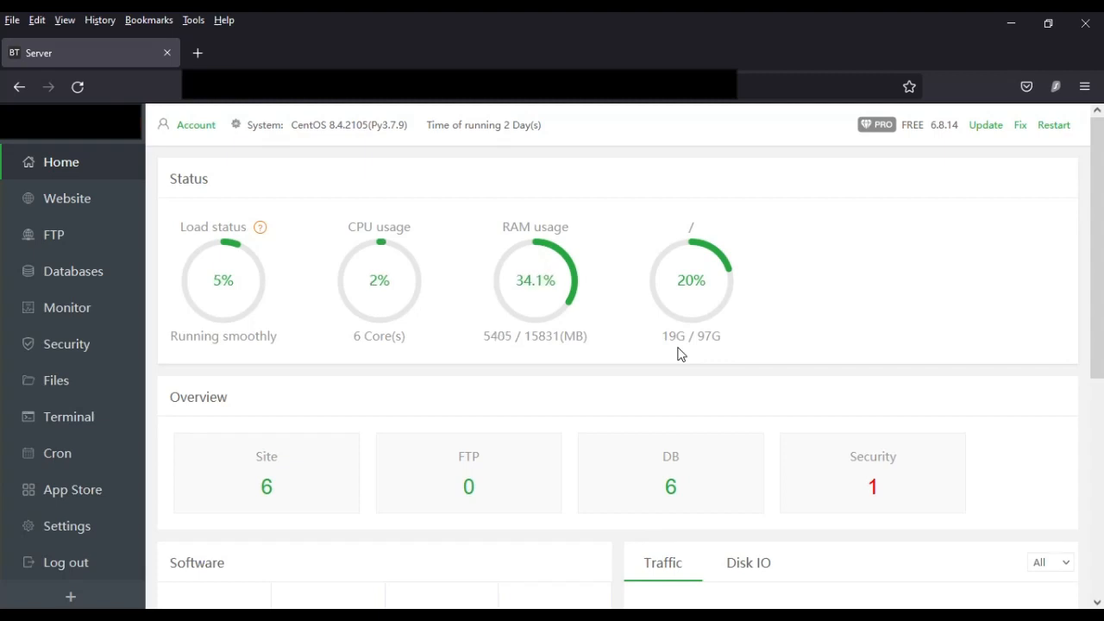
# - Turn off the binary log in the log settings of the installed MySQL 10.3.22-MariaDB
pyautogui.click(71, 499)
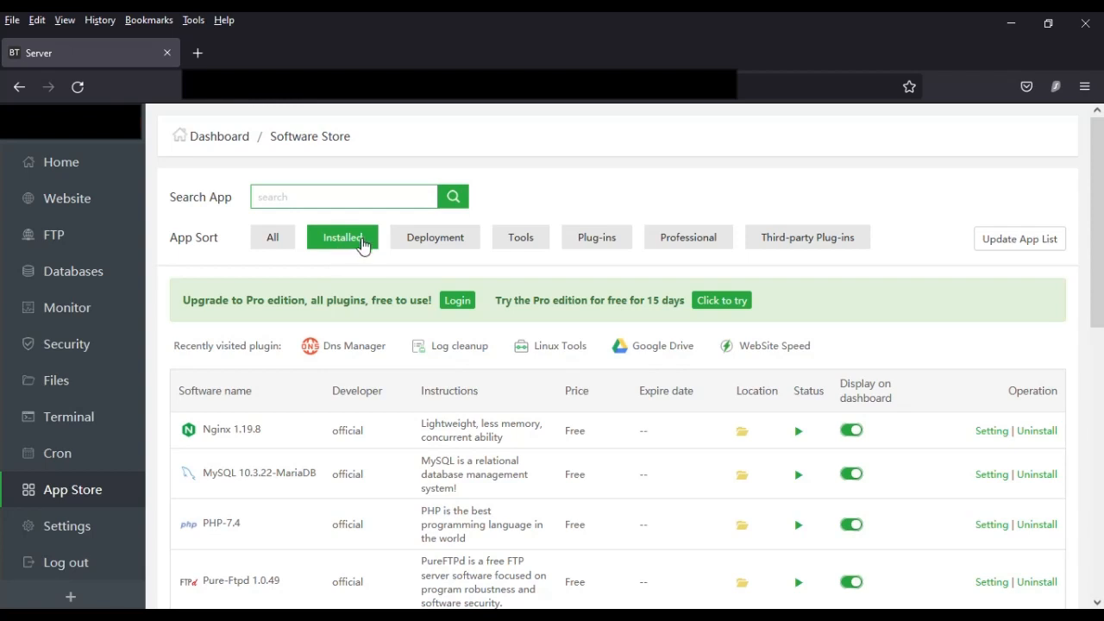
pyautogui.scroll(-2, 393, 371)
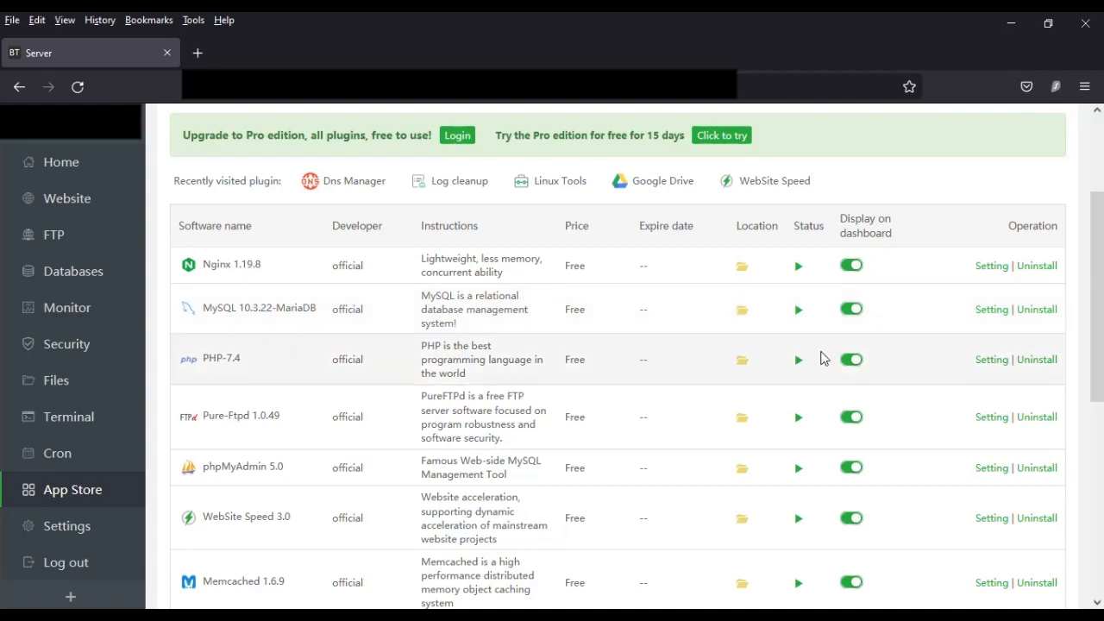
pyautogui.click(999, 312)
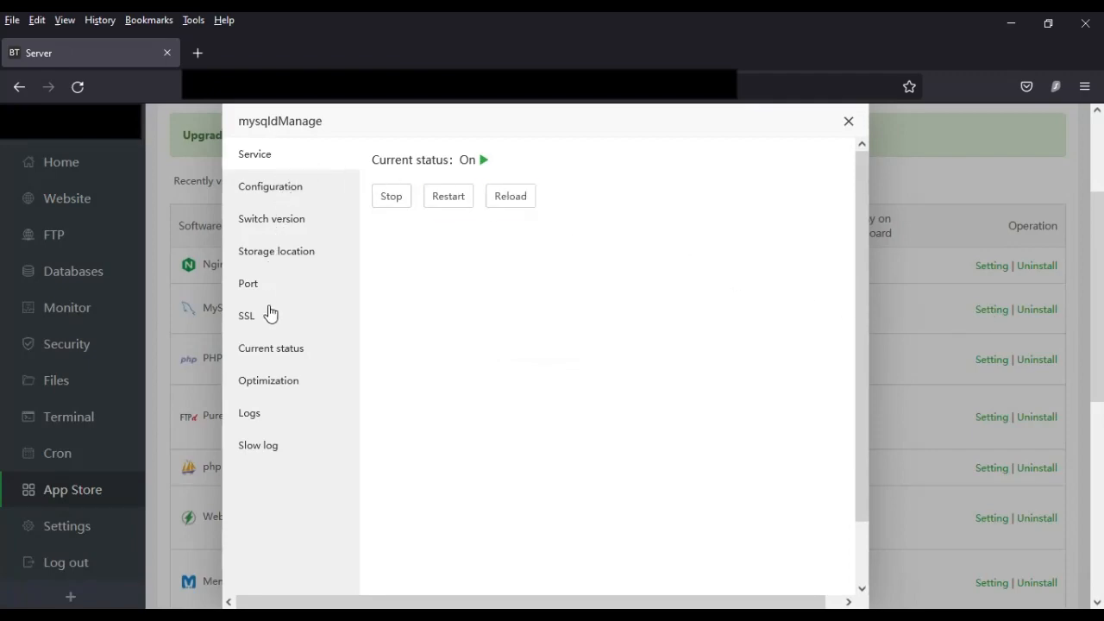
pyautogui.click(272, 421)
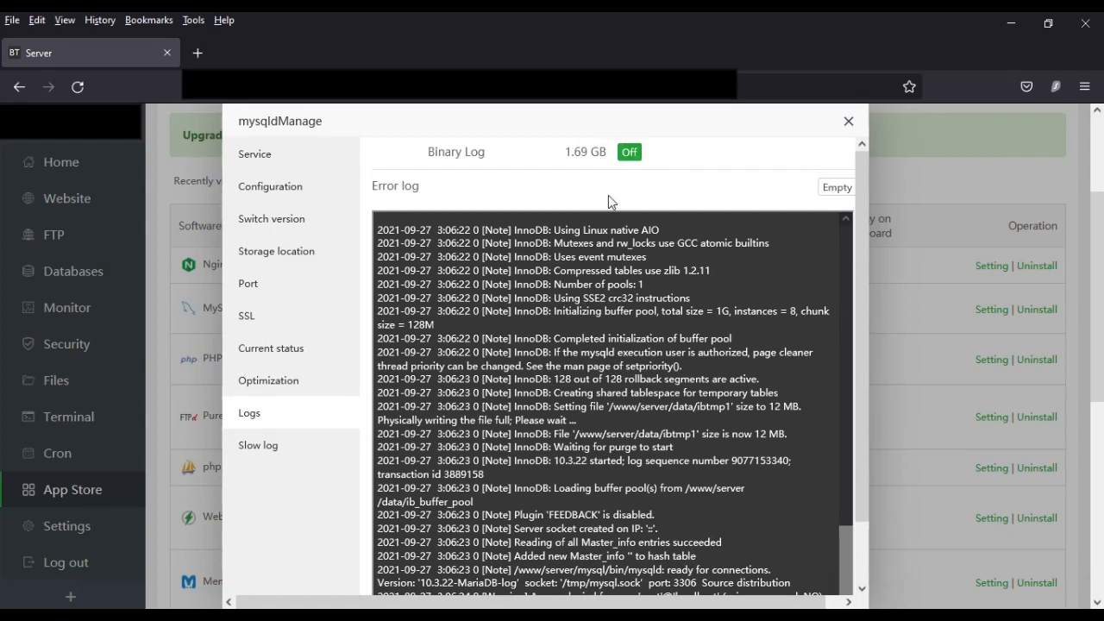
pyautogui.scroll(-2, 725, 345)
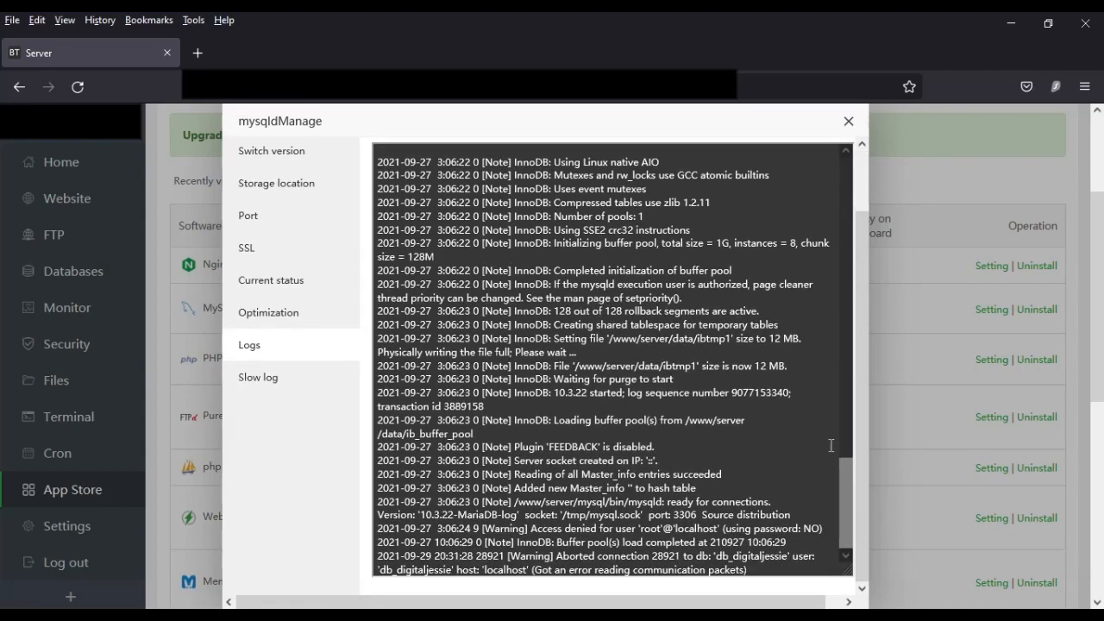
pyautogui.moveTo(852, 500); pyautogui.dragTo(838, 527)
pyautogui.scroll(3, 682, 129)
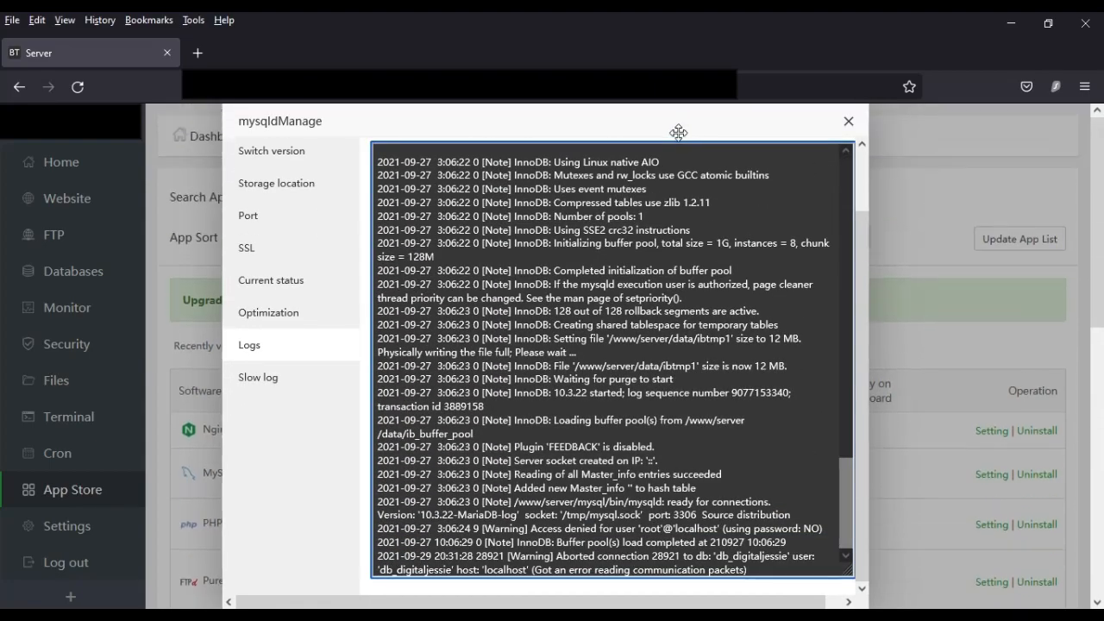
pyautogui.moveTo(670, 124); pyautogui.dragTo(662, 164)
pyautogui.moveTo(631, 118); pyautogui.dragTo(665, 113)
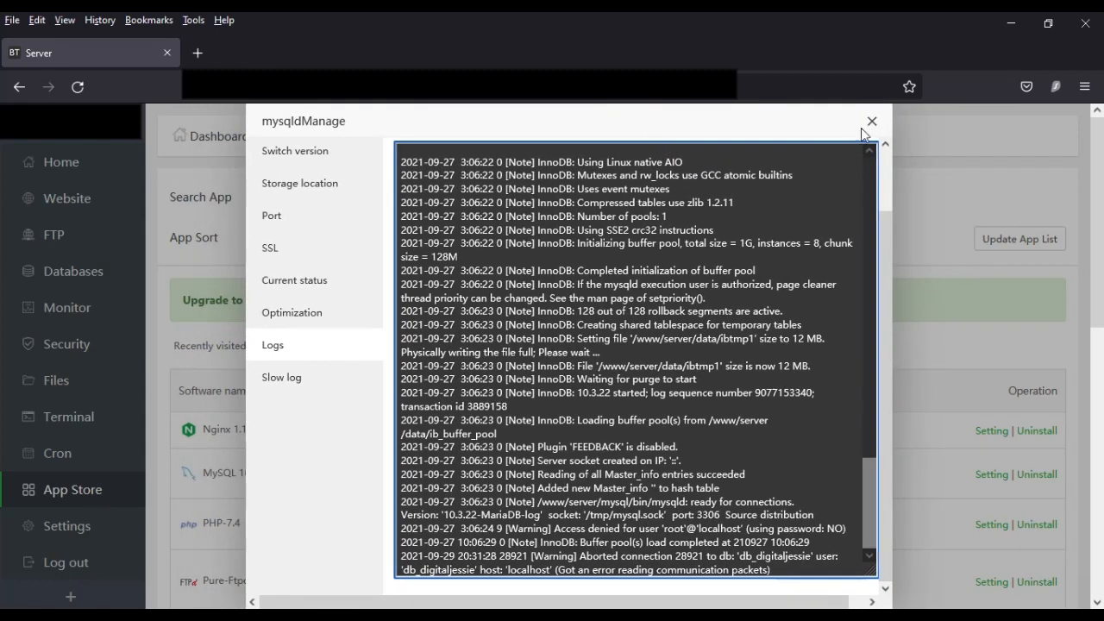
pyautogui.moveTo(636, 112); pyautogui.dragTo(737, 112)
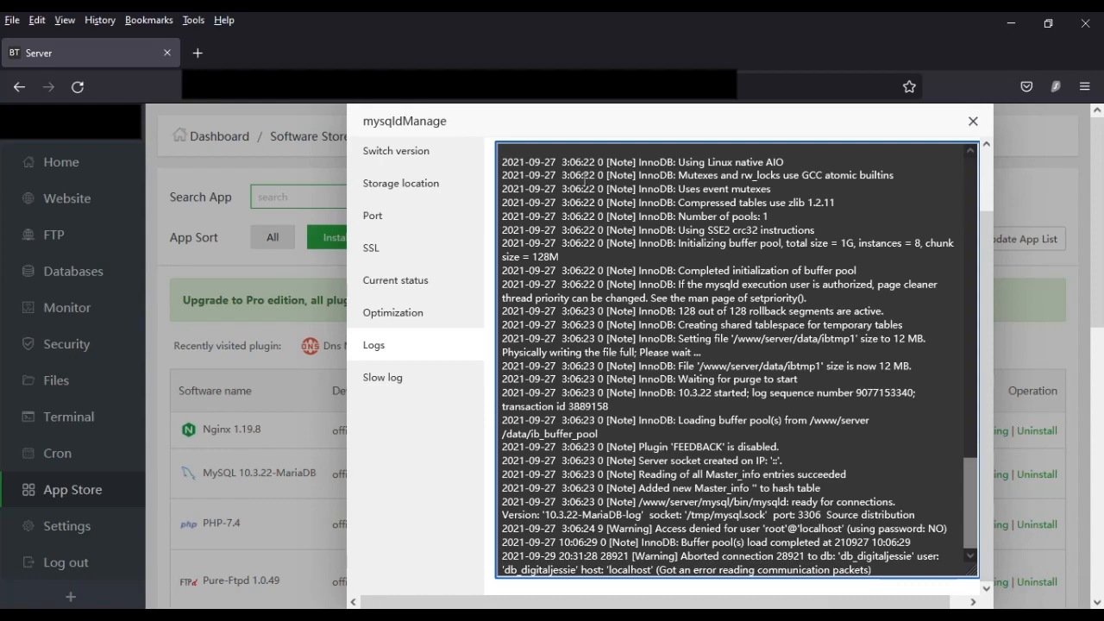
pyautogui.scroll(10, 586, 181)
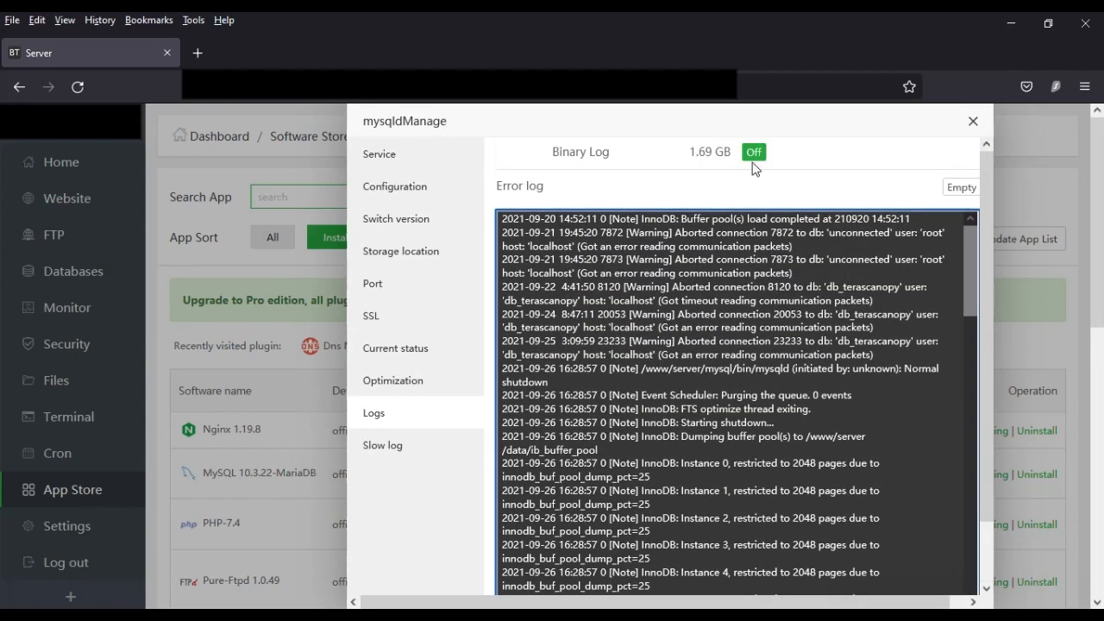
pyautogui.click(755, 153)
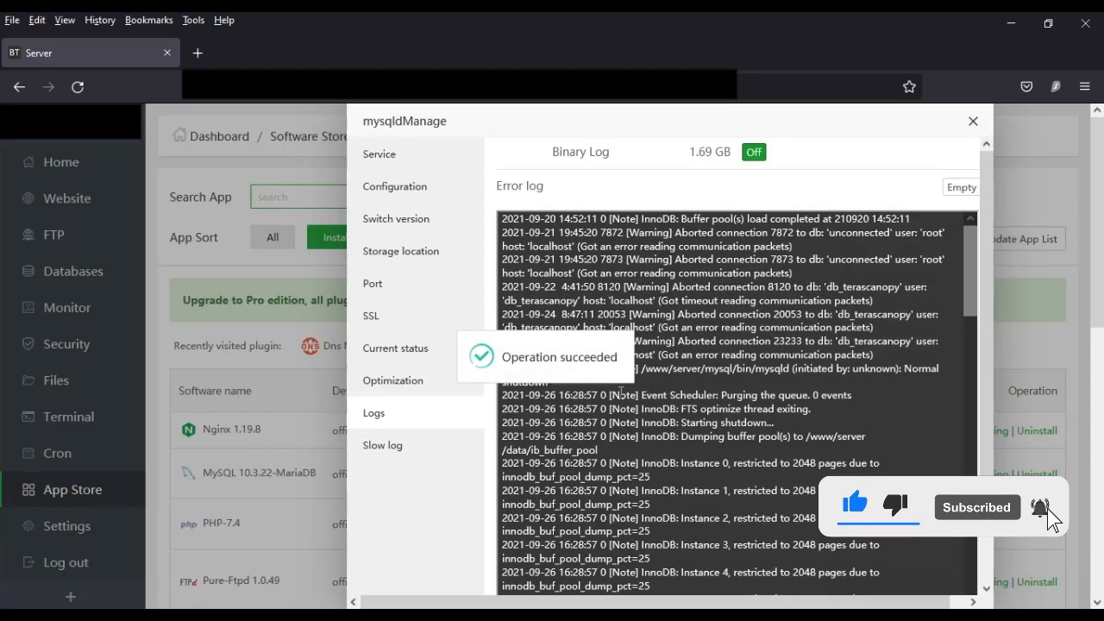
pyautogui.click(974, 124)
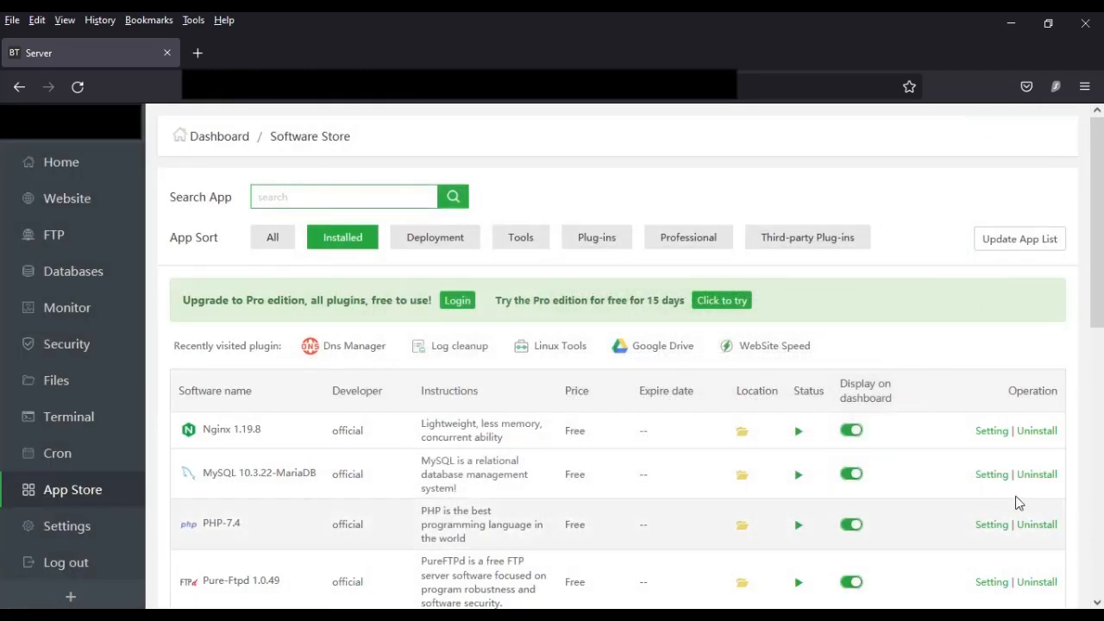
# - Check the binary log's state and size in the MySQL settings, and the root partition's disk usage on the home dashboard
pyautogui.click(992, 475)
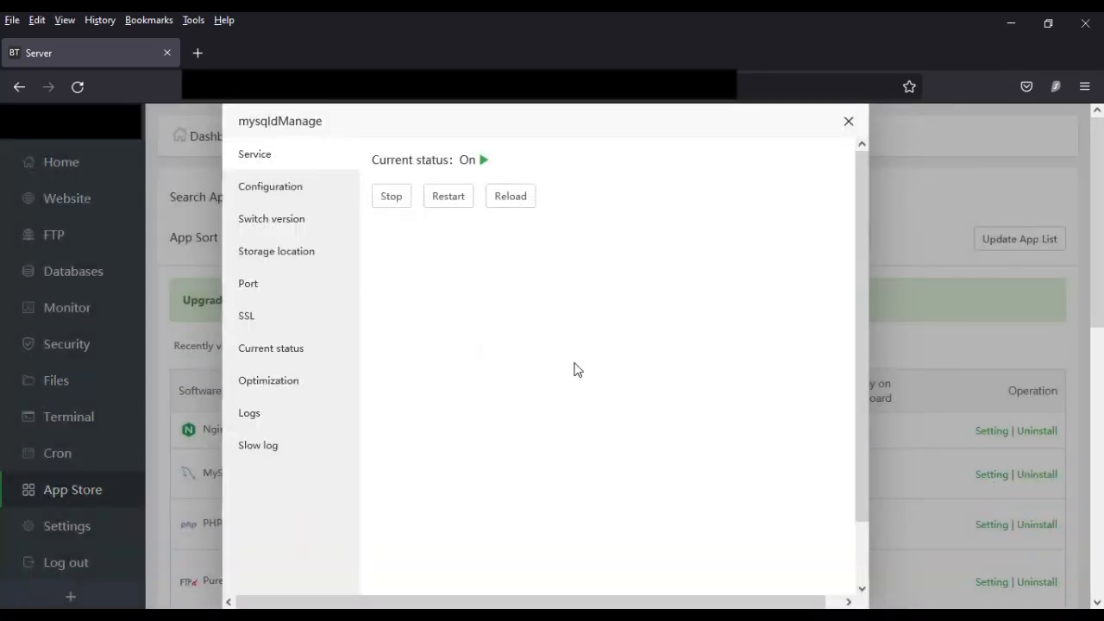
pyautogui.click(278, 417)
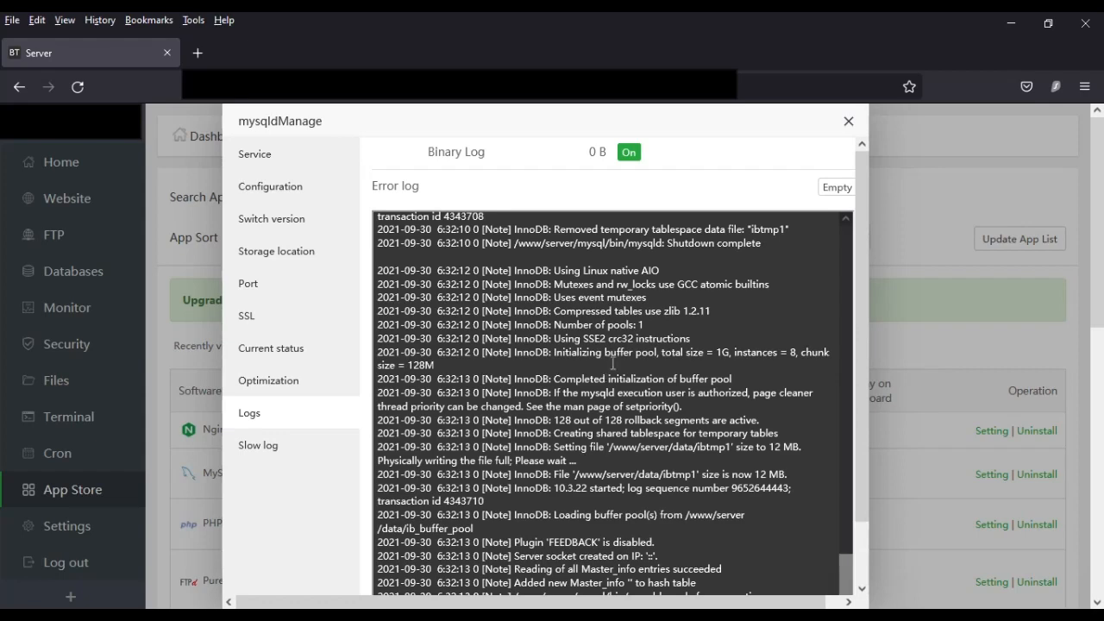
pyautogui.click(848, 121)
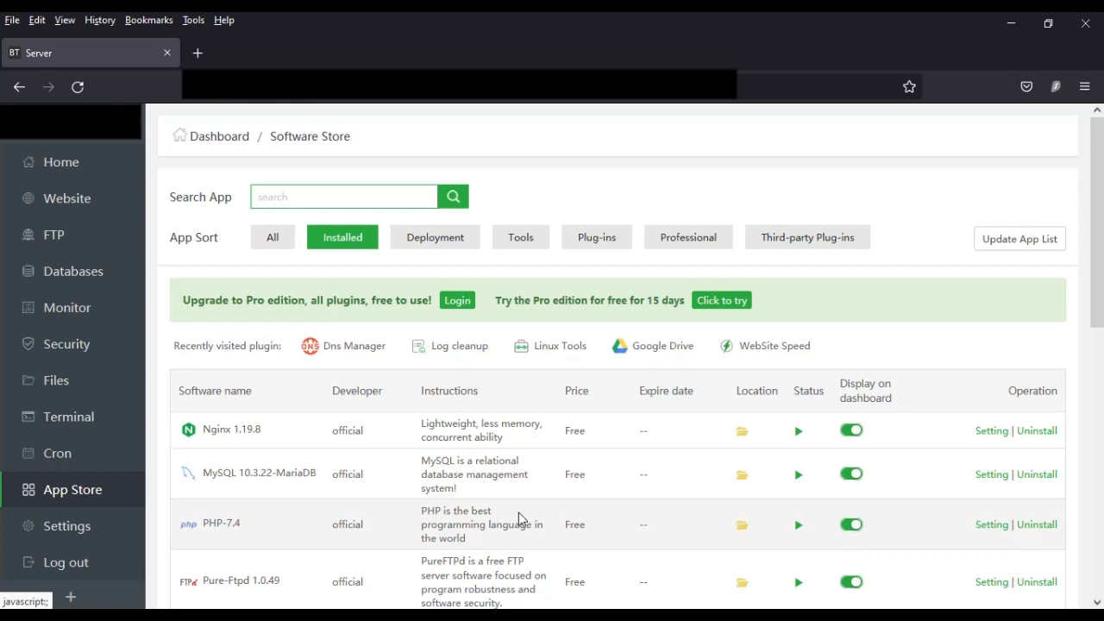
pyautogui.click(62, 174)
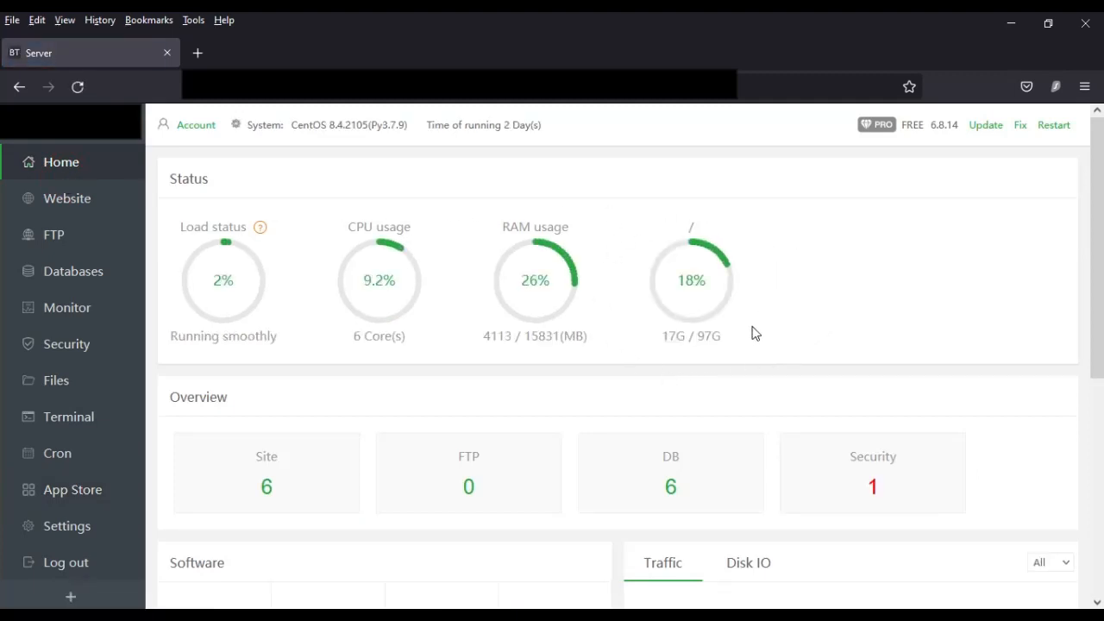
pyautogui.moveTo(666, 321)
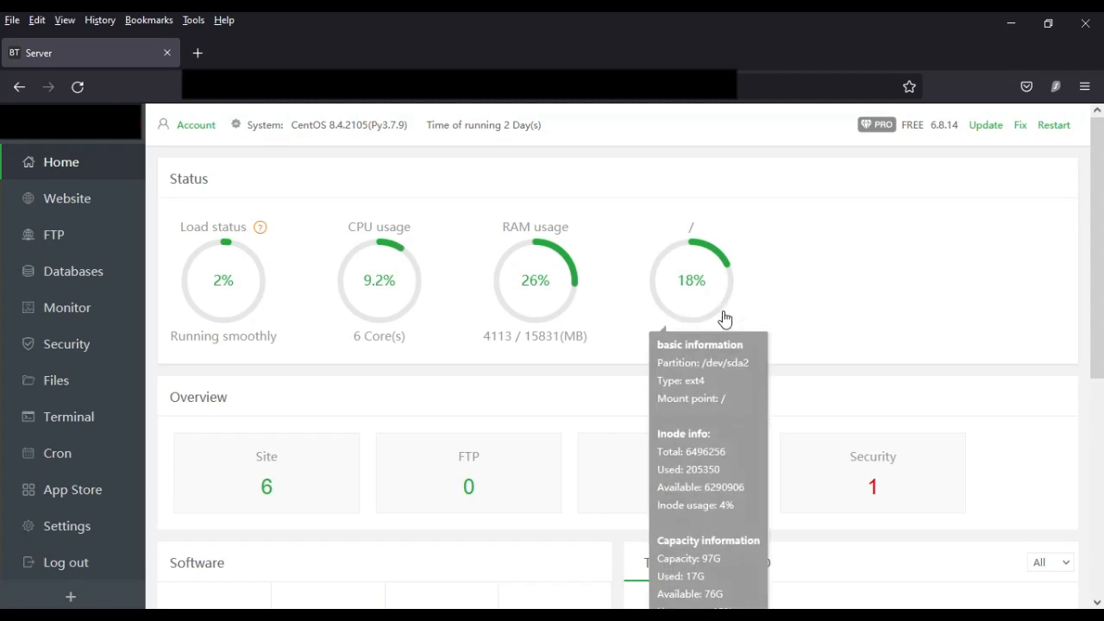